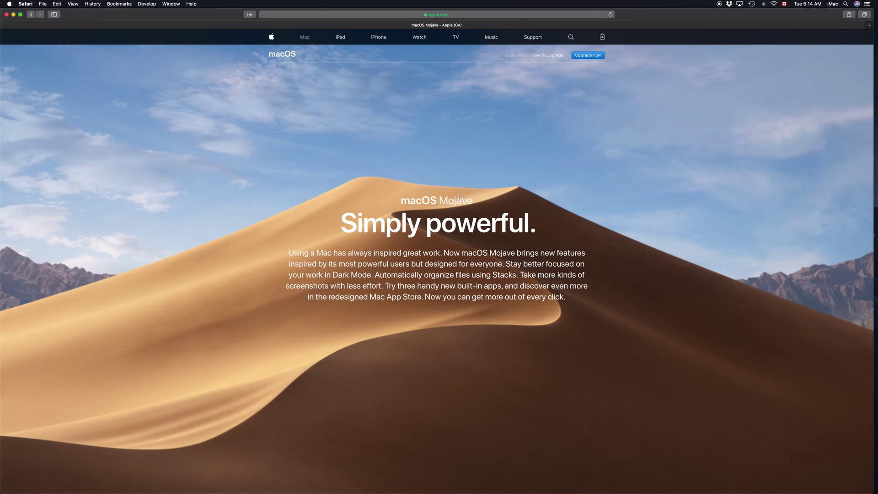
- Bring up an empty Spotlight search bar over Safari's macOS Mojave page
{"action": "mouse_move", "coordinate": [219, 489]}
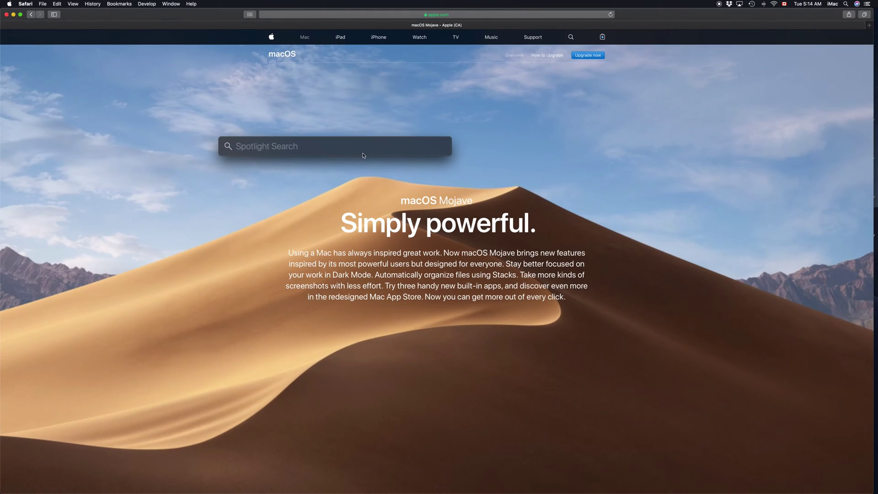
- Search Spotlight for 'photos' to launch Photos and reach the iPhone import screen
{"action": "type", "text": "photos"}
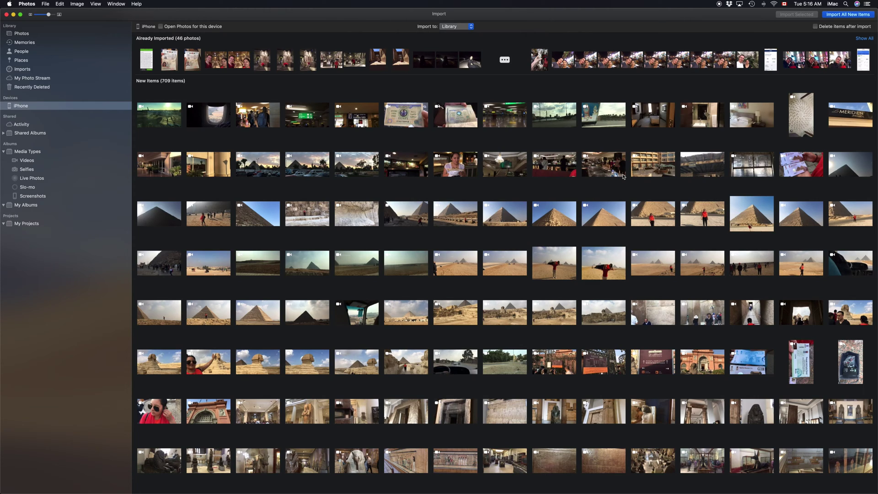
{"action": "scroll", "coordinate": [617, 188], "scroll_direction": "down", "scroll_amount": 20}
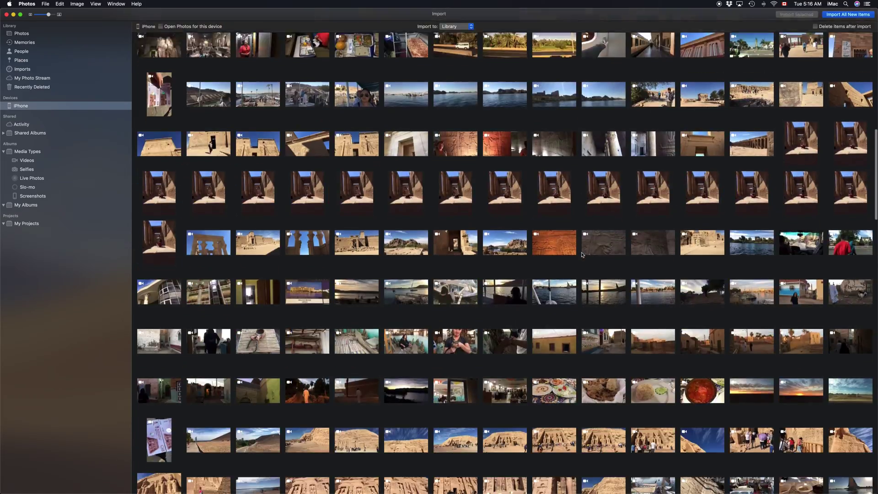
{"action": "scroll", "coordinate": [582, 254], "scroll_direction": "down", "scroll_amount": 20}
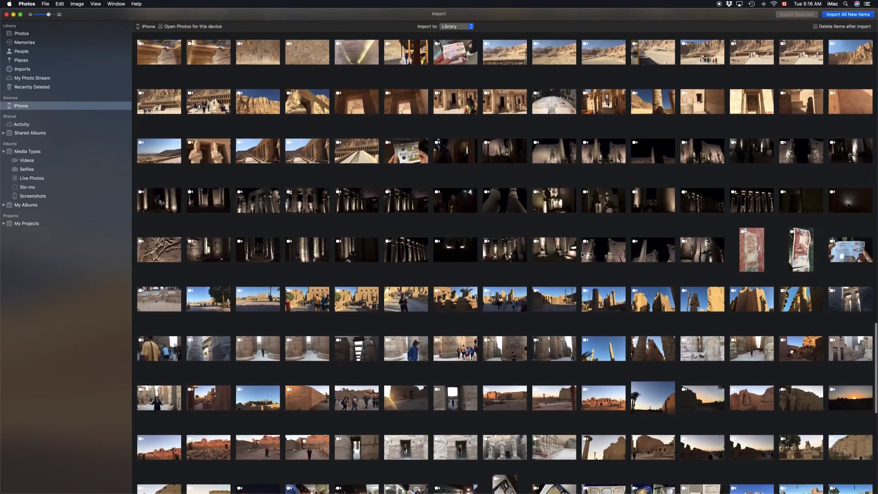
{"action": "scroll", "coordinate": [582, 254], "scroll_direction": "down", "scroll_amount": 5}
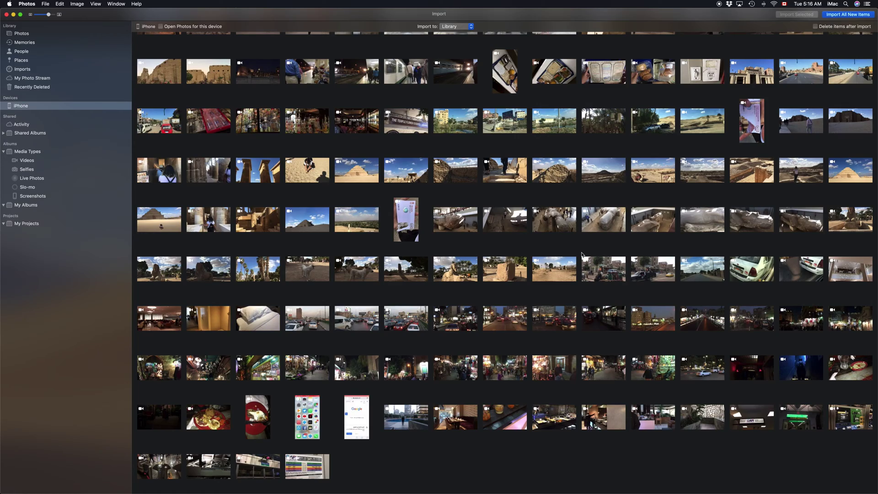
{"action": "scroll", "coordinate": [582, 255], "scroll_direction": "up", "scroll_amount": 20}
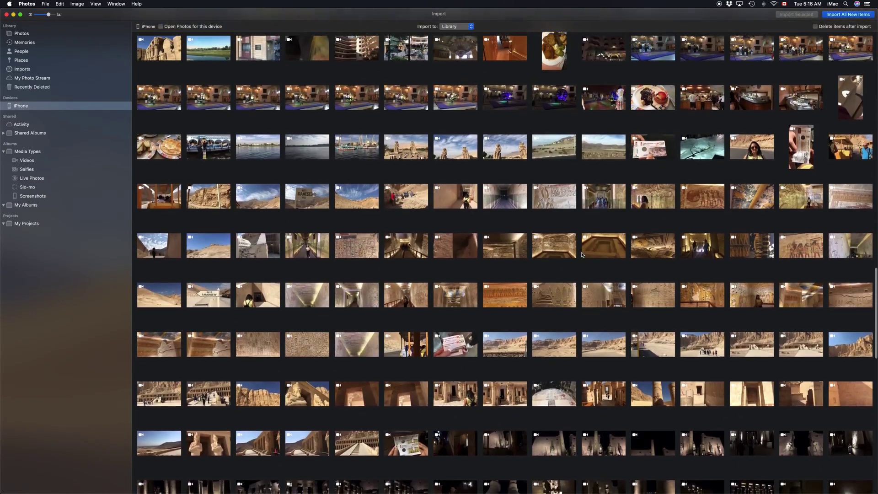
{"action": "scroll", "coordinate": [582, 255], "scroll_direction": "up", "scroll_amount": 20}
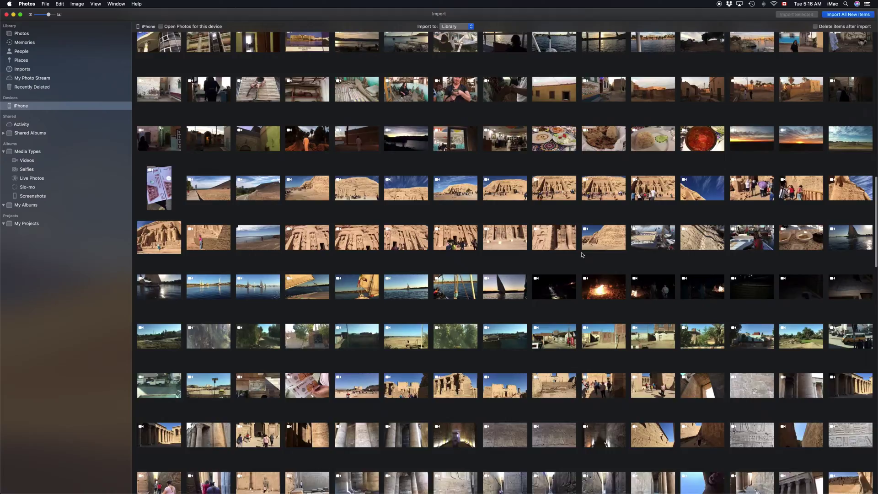
{"action": "scroll", "coordinate": [582, 254], "scroll_direction": "up", "scroll_amount": 10}
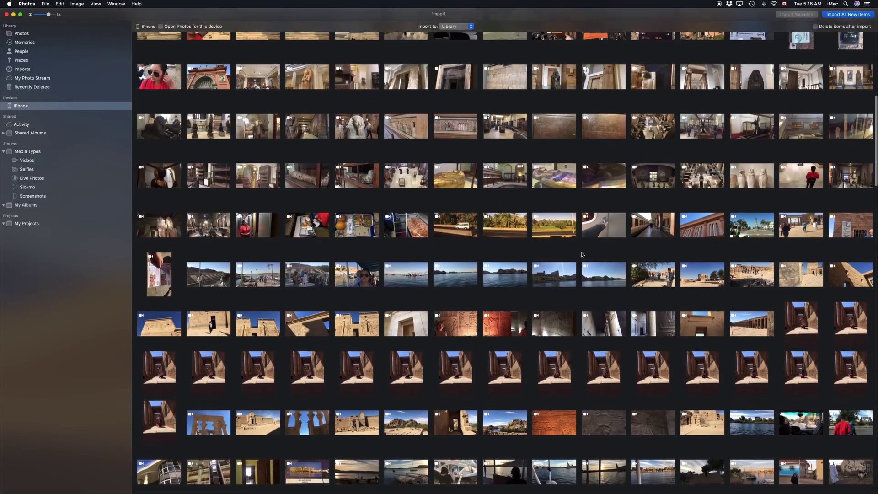
{"action": "scroll", "coordinate": [582, 255], "scroll_direction": "up", "scroll_amount": 15}
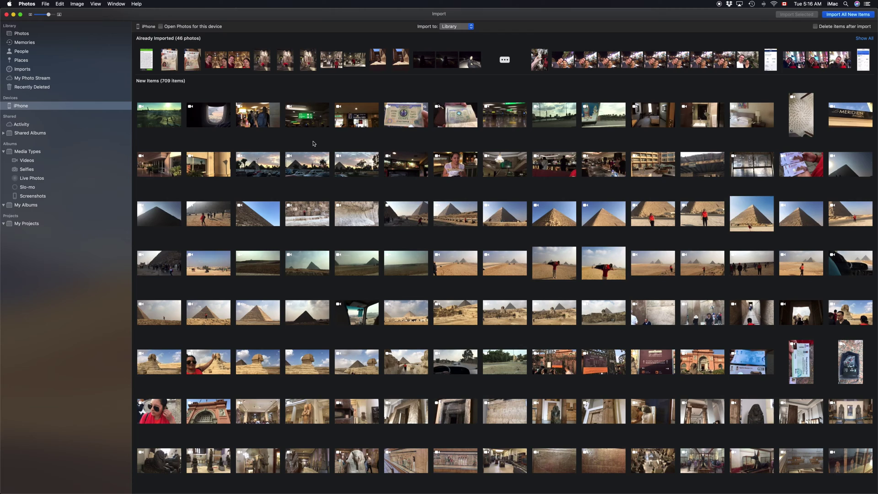
{"action": "left_click", "coordinate": [374, 122]}
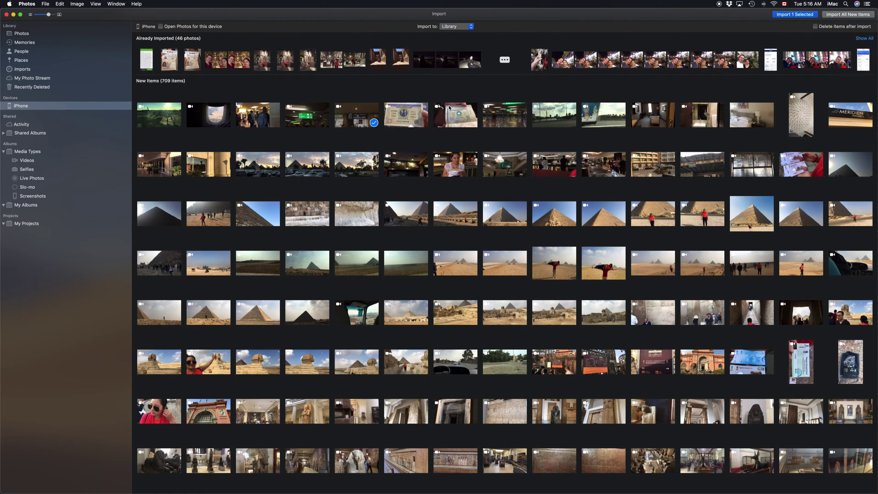
{"action": "left_click", "coordinate": [376, 118]}
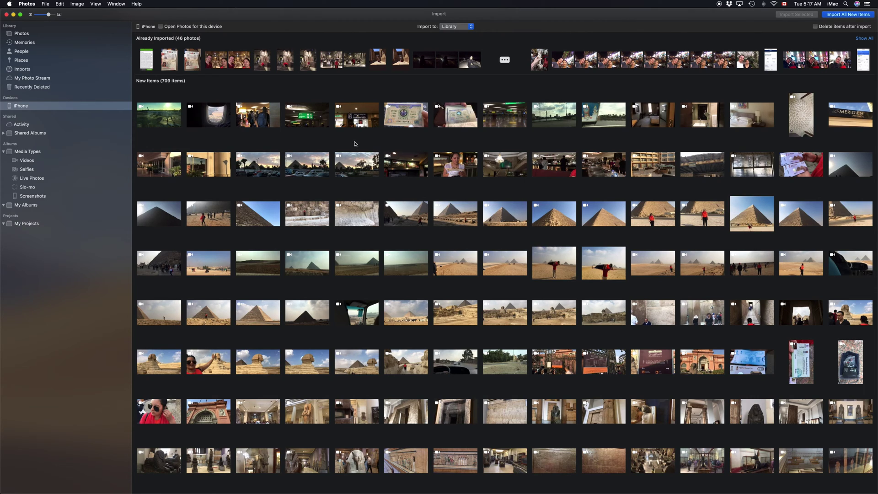
{"action": "scroll", "coordinate": [465, 221], "scroll_direction": "down", "scroll_amount": 20}
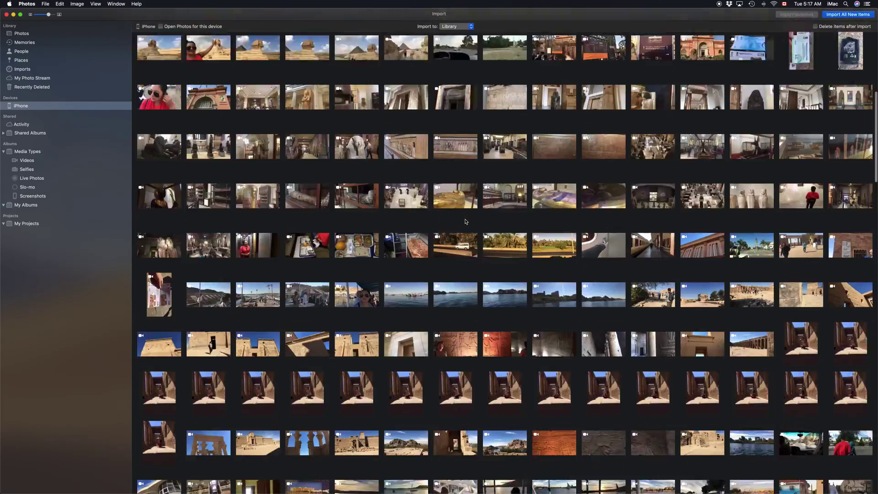
{"action": "scroll", "coordinate": [465, 221], "scroll_direction": "down", "scroll_amount": 20}
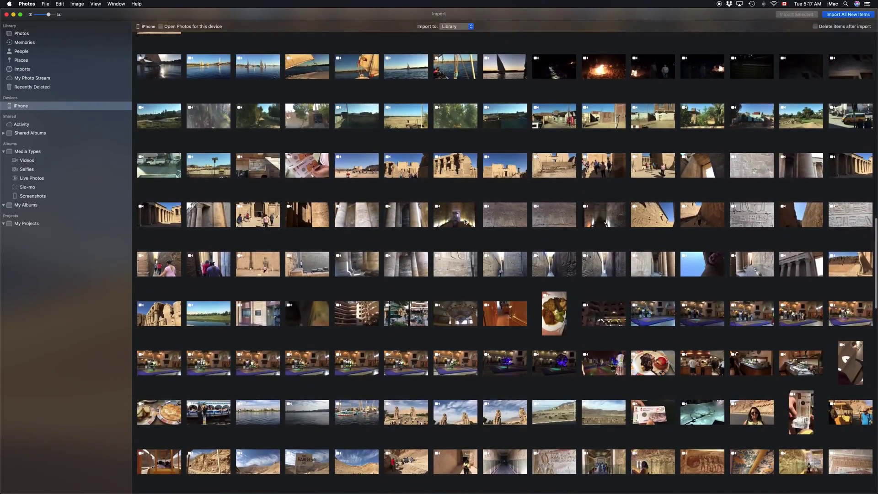
{"action": "scroll", "coordinate": [465, 222], "scroll_direction": "up", "scroll_amount": 20}
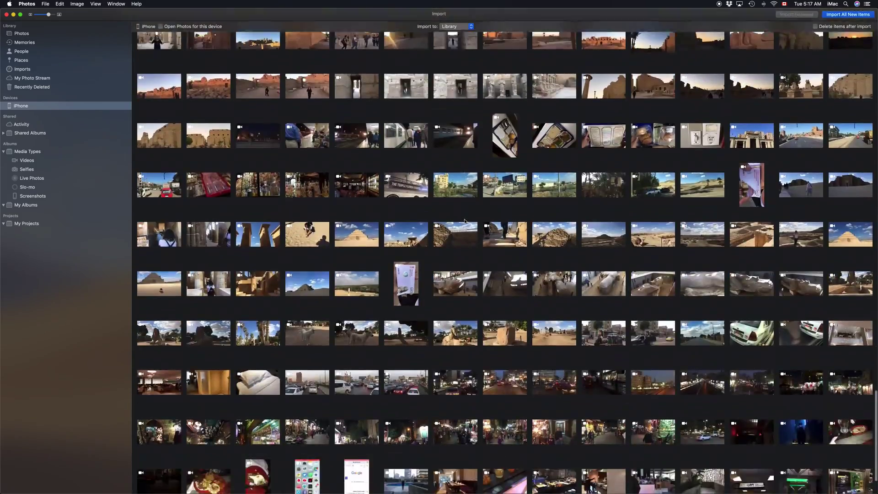
{"action": "scroll", "coordinate": [465, 222], "scroll_direction": "up", "scroll_amount": 5}
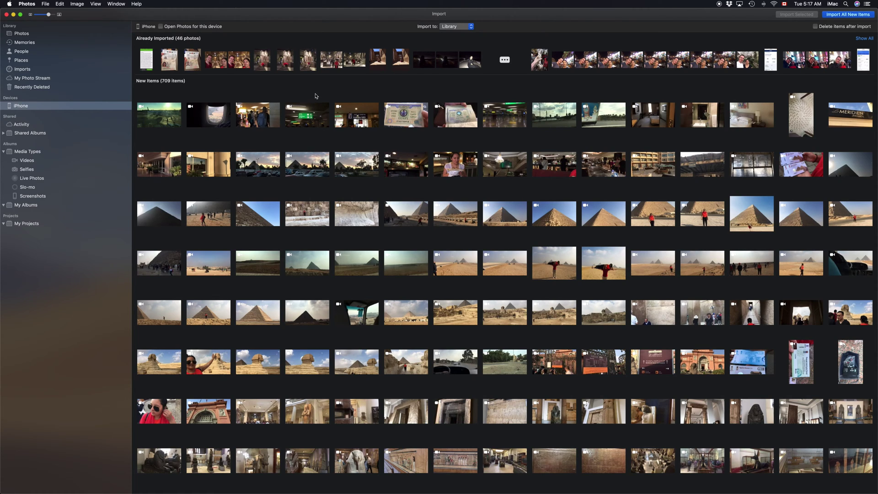
- Select all 709 new iPhone items and enable deleting them after import
{"action": "key", "text": "super+a"}
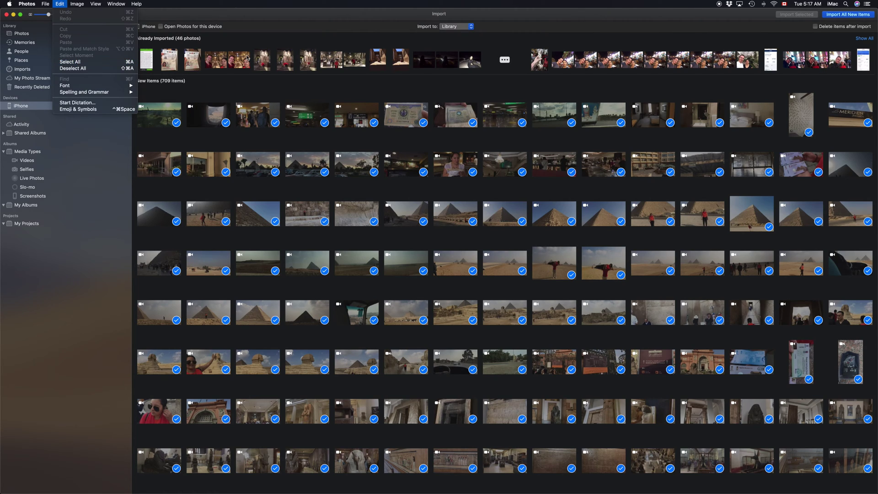
{"action": "left_click", "coordinate": [290, 40]}
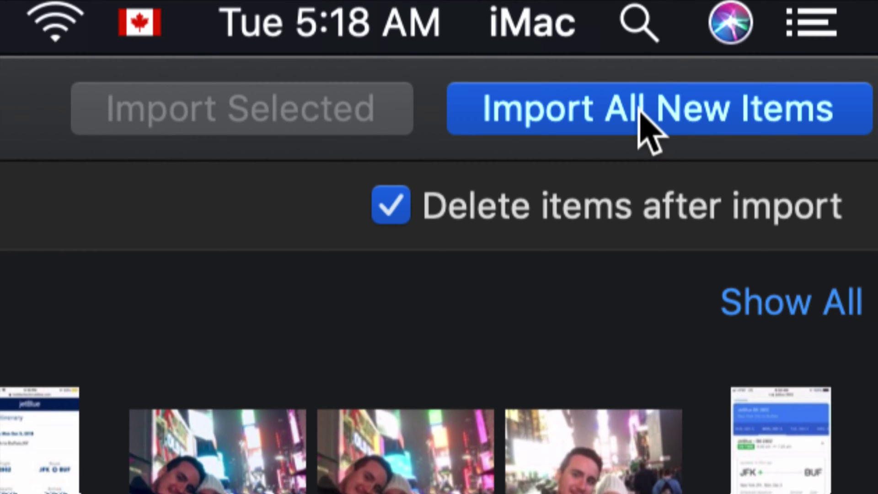
- Import all new iPhone items, with 18 arriving under the December 4, 2018 import
{"action": "left_click", "coordinate": [583, 116]}
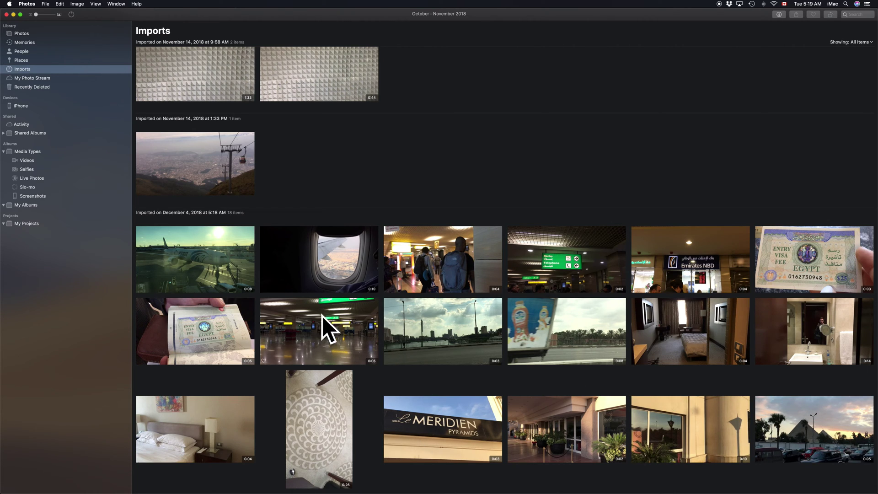
- Check the import progress popover as the import reaches 37 of 709 items
{"action": "scroll", "coordinate": [814, 446], "scroll_direction": "down", "scroll_amount": 3}
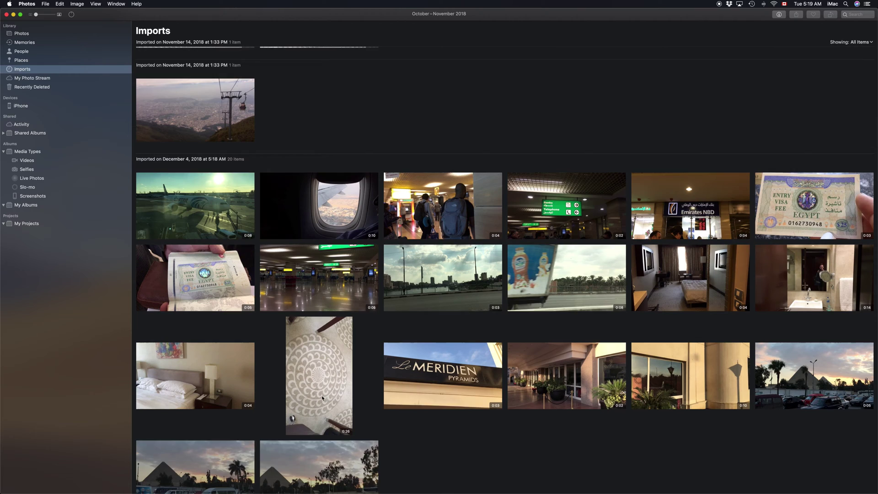
{"action": "scroll", "coordinate": [474, 334], "scroll_direction": "up", "scroll_amount": 5}
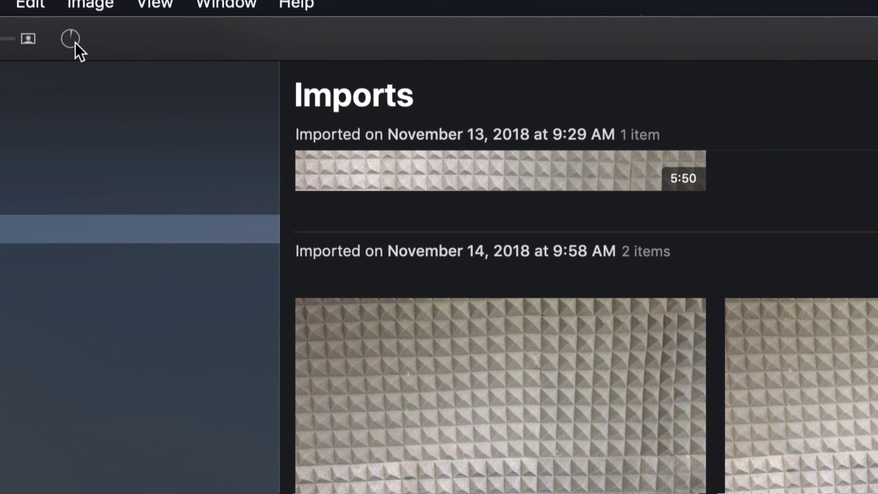
{"action": "left_click", "coordinate": [74, 43]}
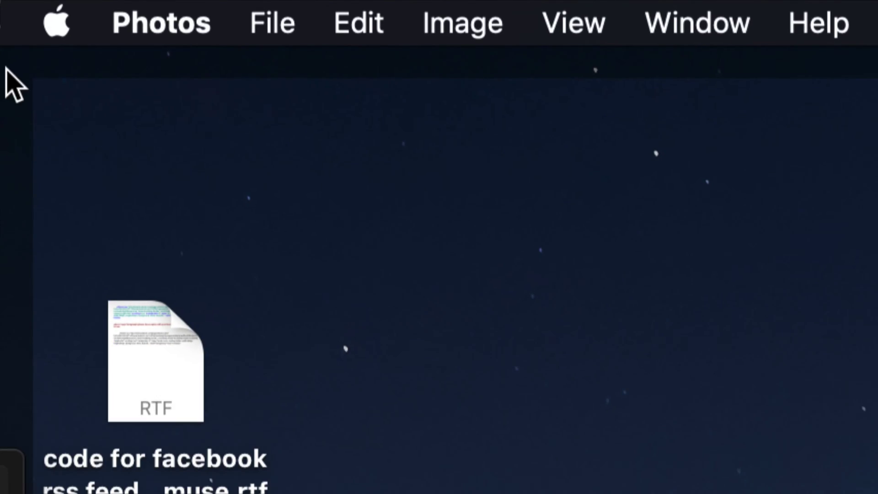
{"action": "left_click", "coordinate": [6, 83]}
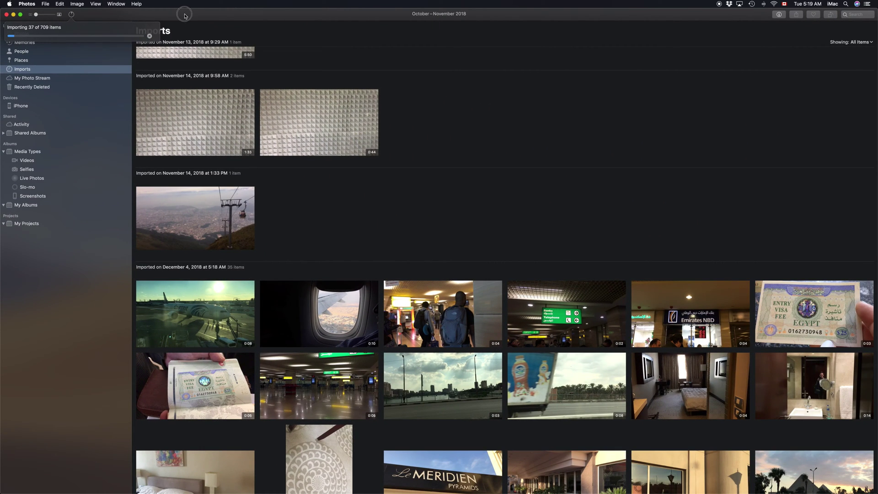
- Close the import progress popover to return to the Imports view
{"action": "left_click", "coordinate": [184, 16]}
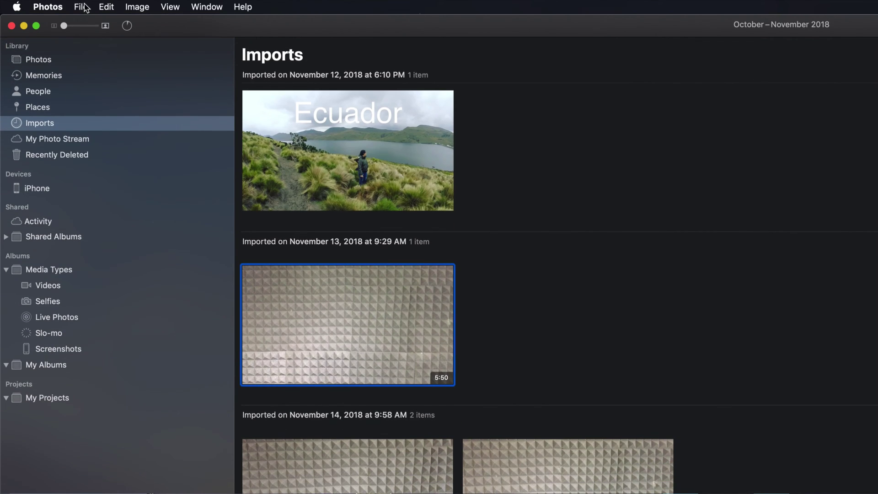
- Open the Export Unmodified Original dialog for the selected Ecuador video
{"action": "left_click", "coordinate": [81, 7]}
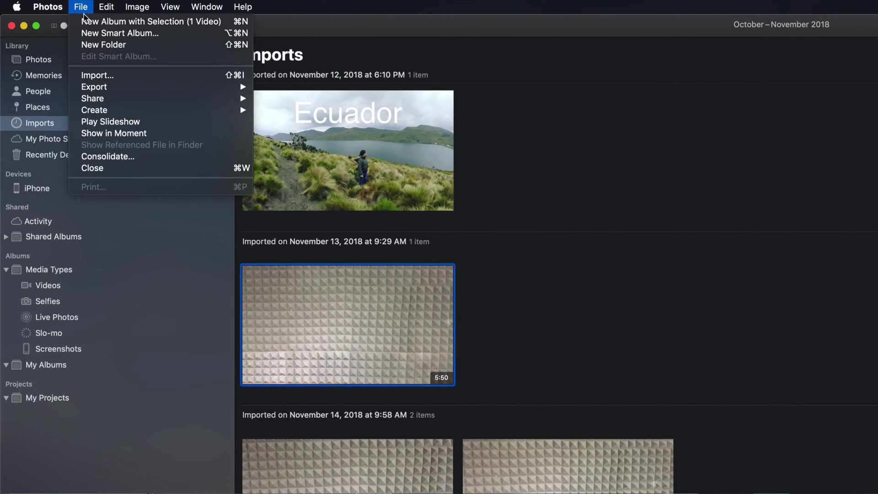
{"action": "mouse_move", "coordinate": [143, 88]}
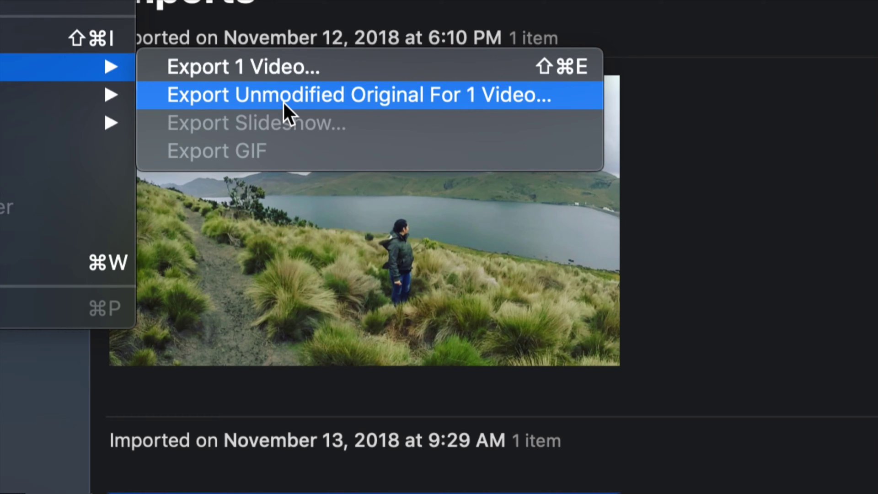
{"action": "left_click", "coordinate": [283, 101]}
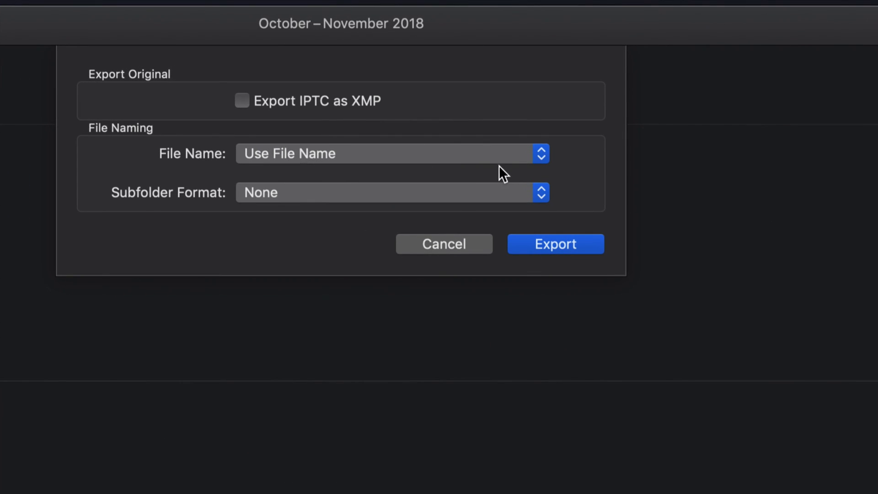
- Review the File Name choices, keep Use File Name, and cancel the export
{"action": "left_click", "coordinate": [542, 157]}
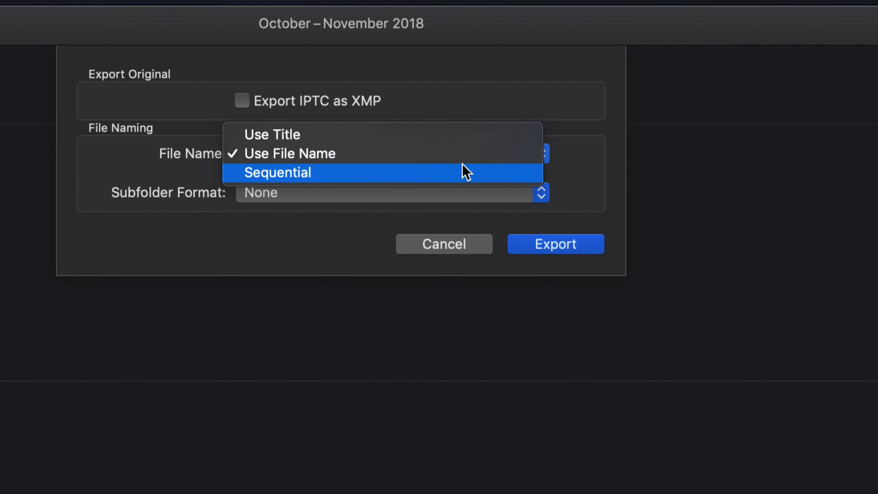
{"action": "left_click", "coordinate": [585, 152]}
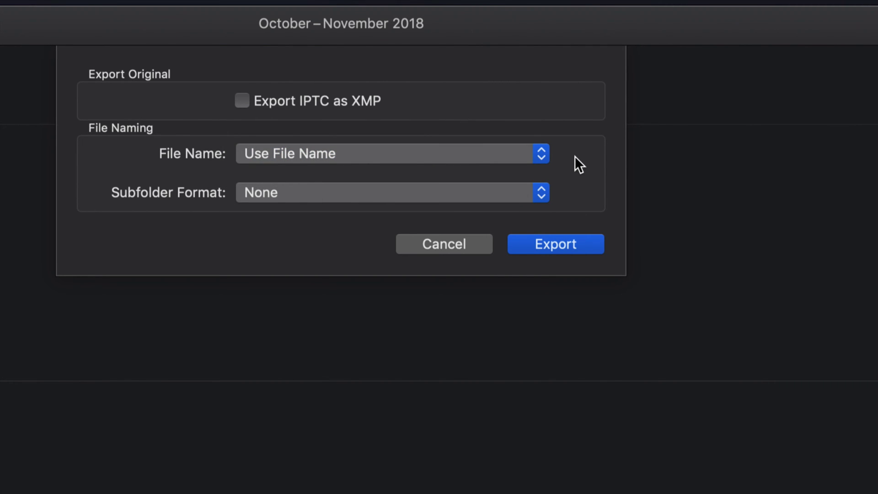
{"action": "left_click", "coordinate": [542, 155]}
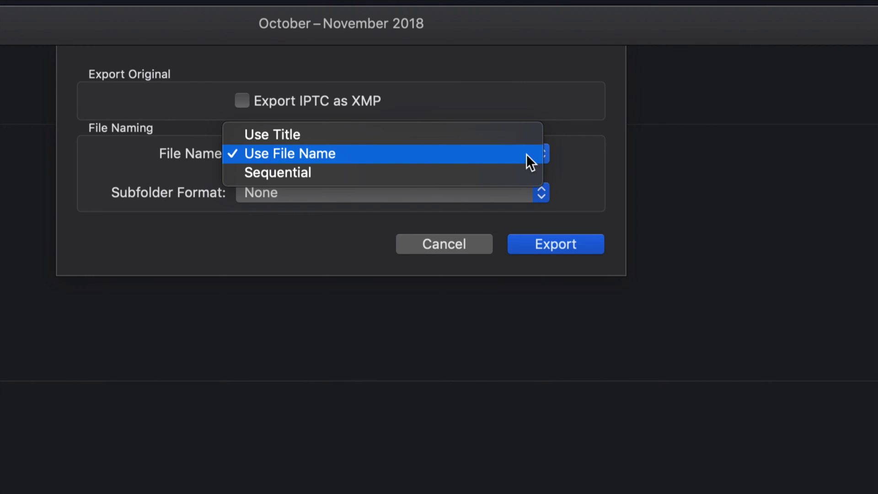
{"action": "left_click", "coordinate": [591, 157]}
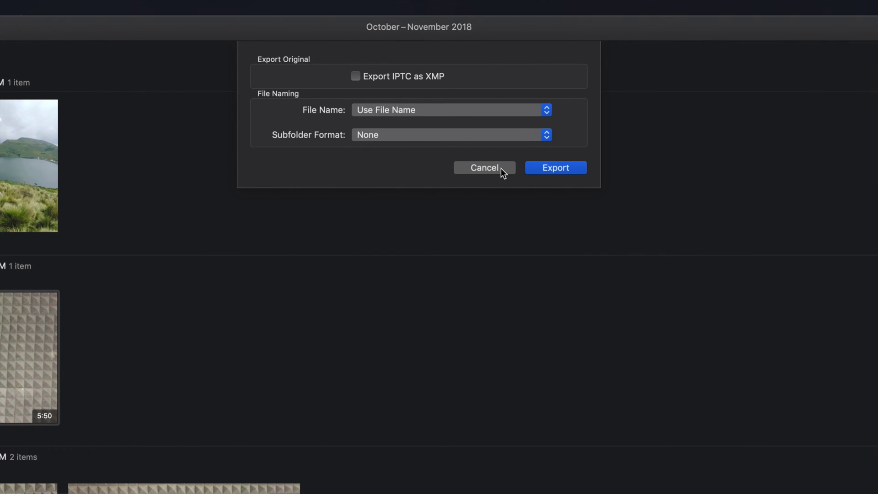
{"action": "left_click", "coordinate": [486, 168]}
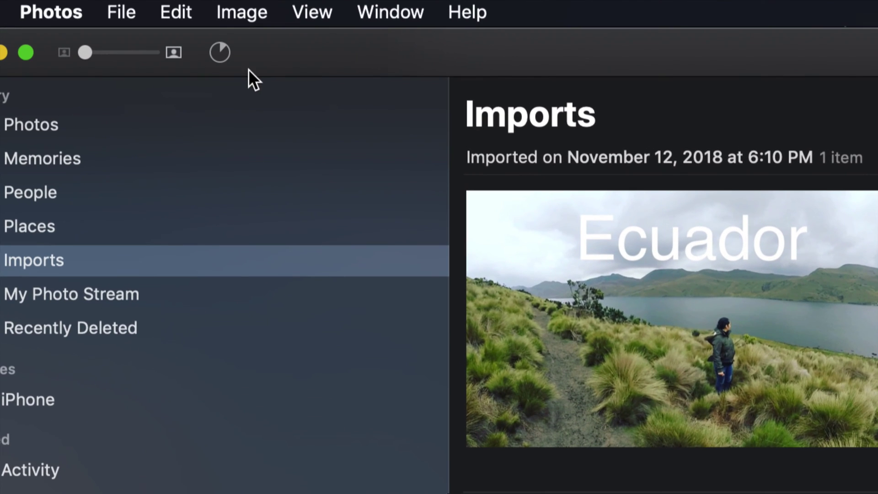
{"action": "left_click", "coordinate": [221, 55]}
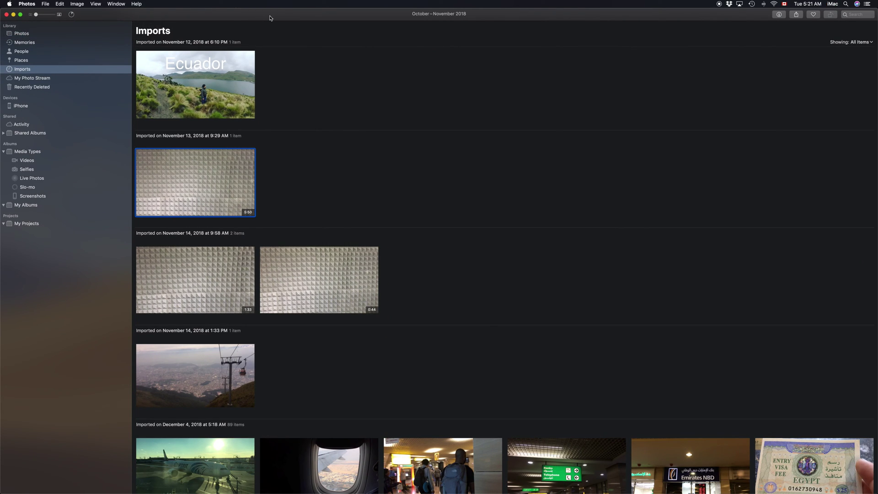
- Scroll through the December 4 import group from the Giza pyramids to the Egyptian Museum shots
{"action": "scroll", "coordinate": [482, 203], "scroll_direction": "down", "scroll_amount": 15}
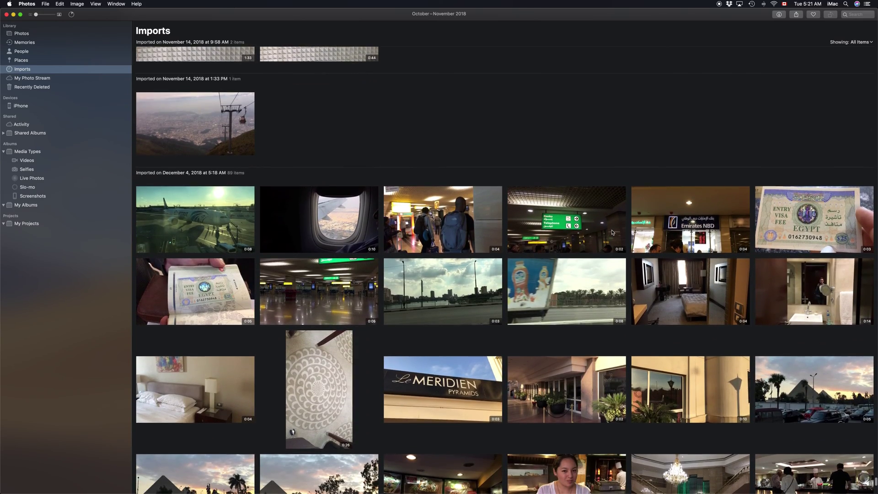
{"action": "scroll", "coordinate": [673, 269], "scroll_direction": "down", "scroll_amount": 5}
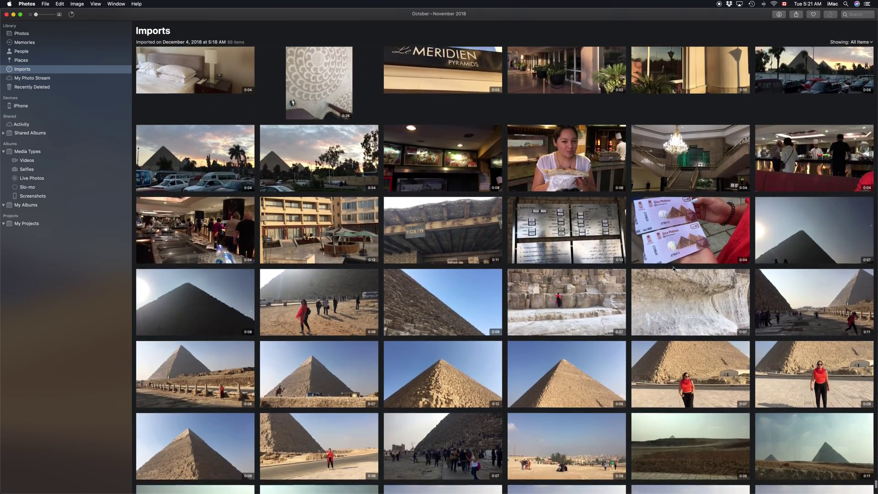
{"action": "scroll", "coordinate": [673, 266], "scroll_direction": "down", "scroll_amount": 6}
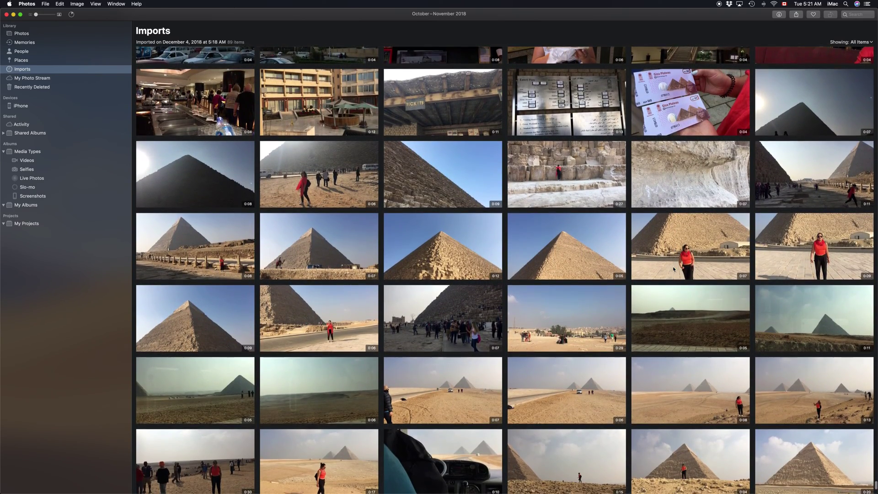
{"action": "scroll", "coordinate": [673, 266], "scroll_direction": "down", "scroll_amount": 8}
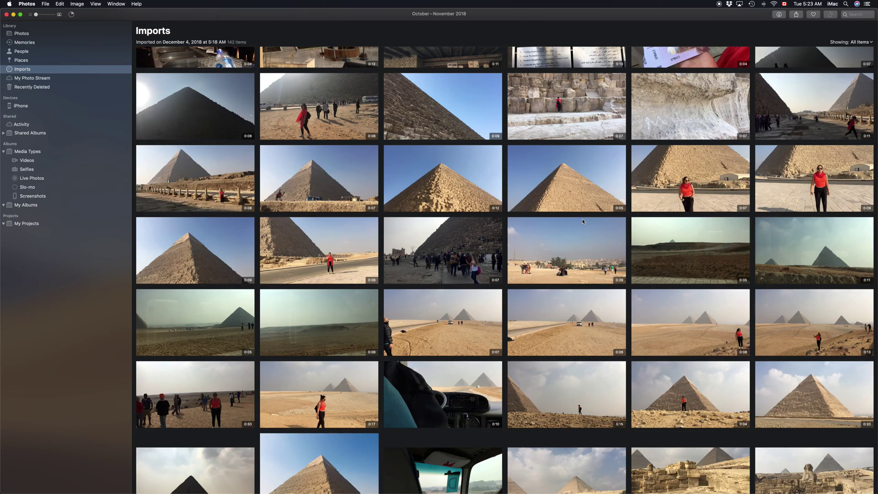
{"action": "scroll", "coordinate": [582, 221], "scroll_direction": "down", "scroll_amount": 3}
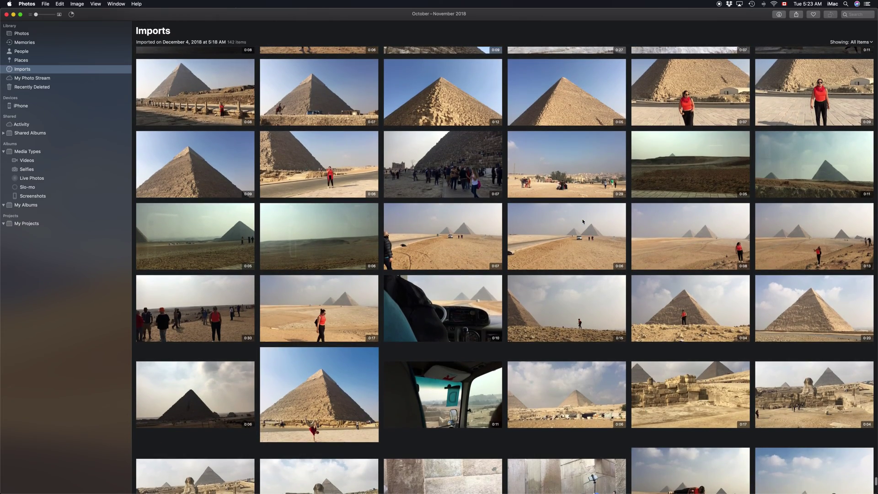
{"action": "scroll", "coordinate": [583, 221], "scroll_direction": "down", "scroll_amount": 2}
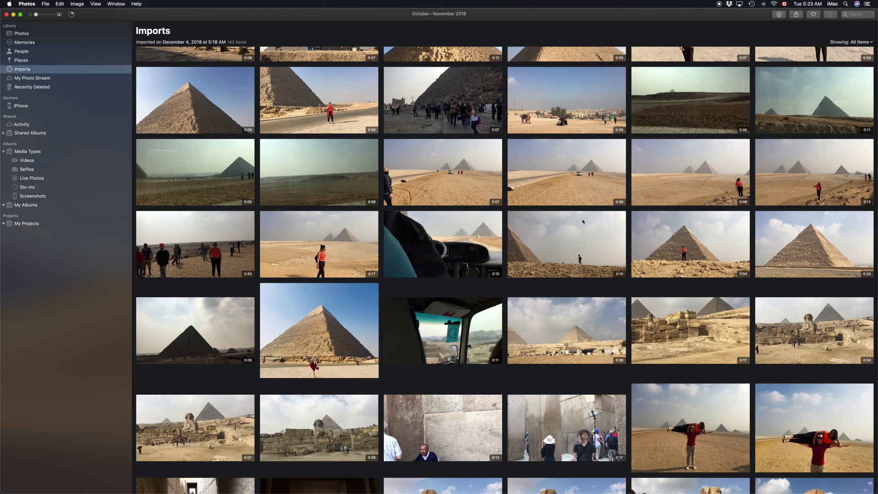
{"action": "scroll", "coordinate": [582, 221], "scroll_direction": "down", "scroll_amount": 6}
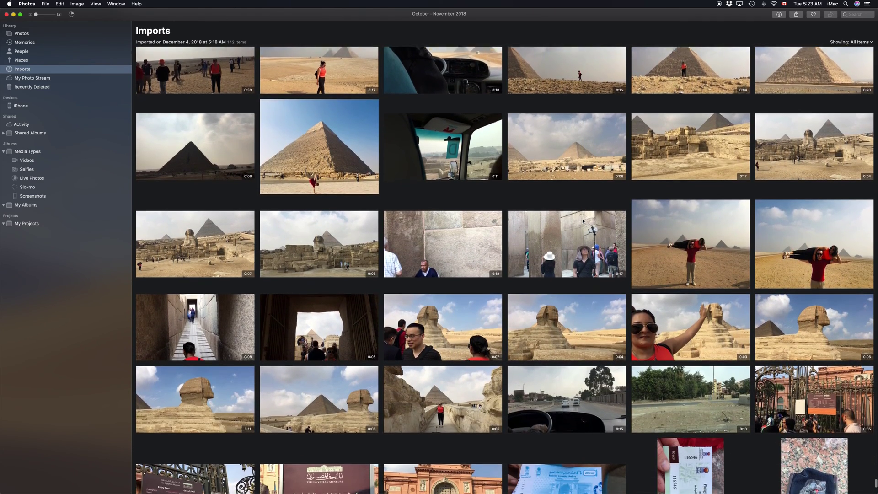
{"action": "scroll", "coordinate": [583, 221], "scroll_direction": "down", "scroll_amount": 5}
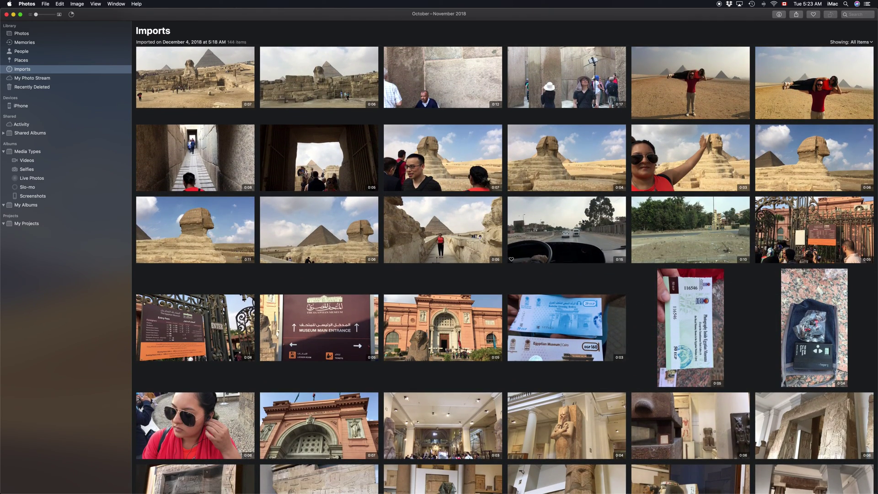